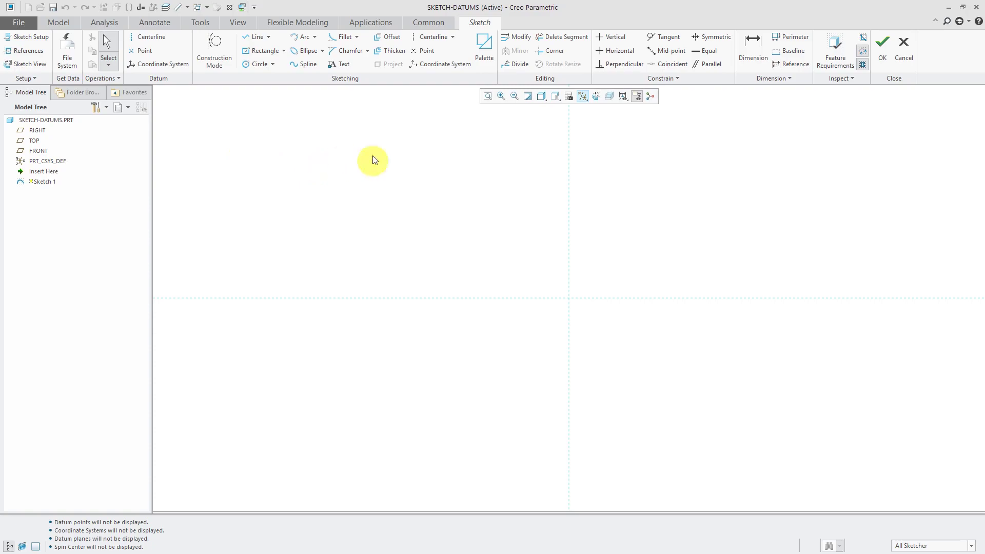
Draw a horizontal construction centerline in Sketch 1.
left_click(437, 39)
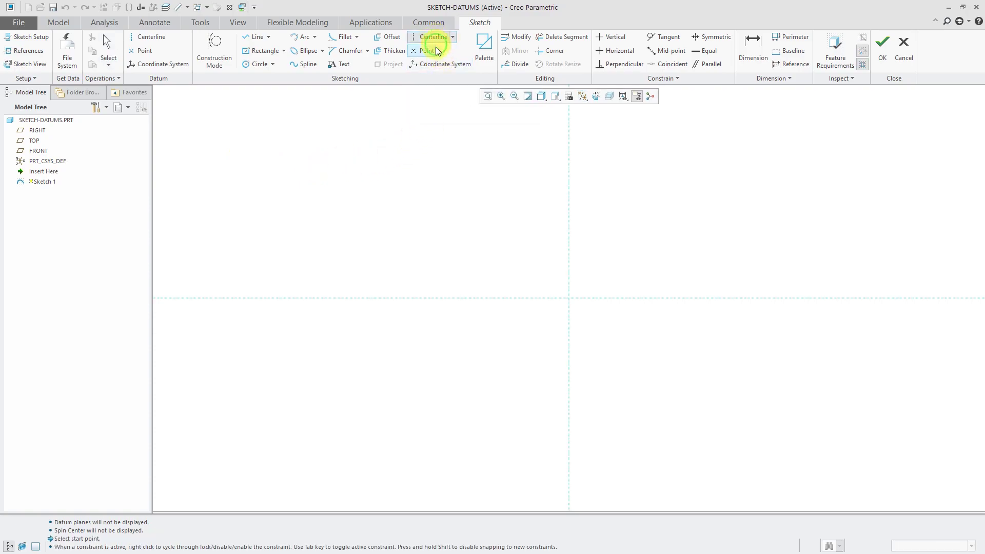
left_click(573, 183)
left_click(653, 184)
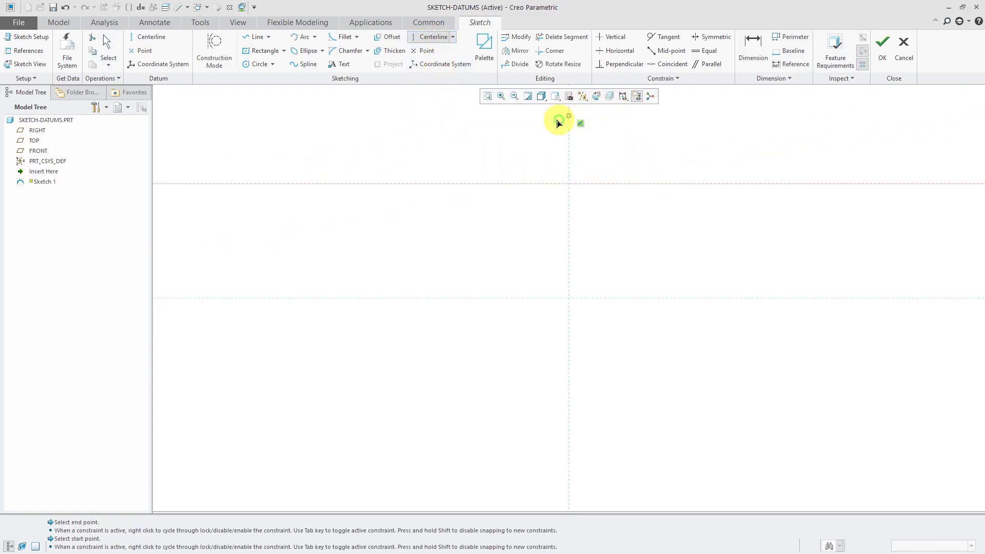
Place a sketch point and a sketch coordinate system, then try to finish the sketch.
left_click(427, 50)
left_click(452, 255)
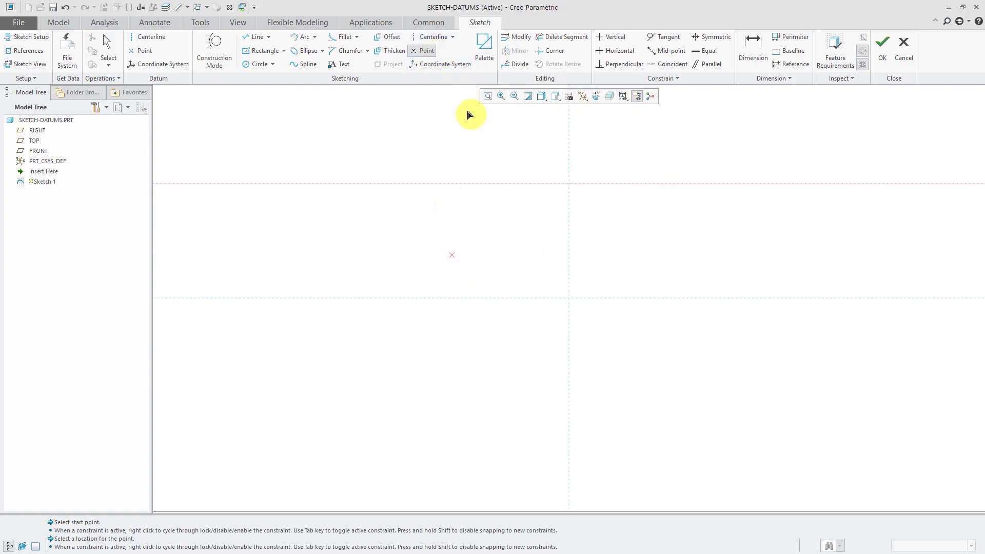
left_click(441, 67)
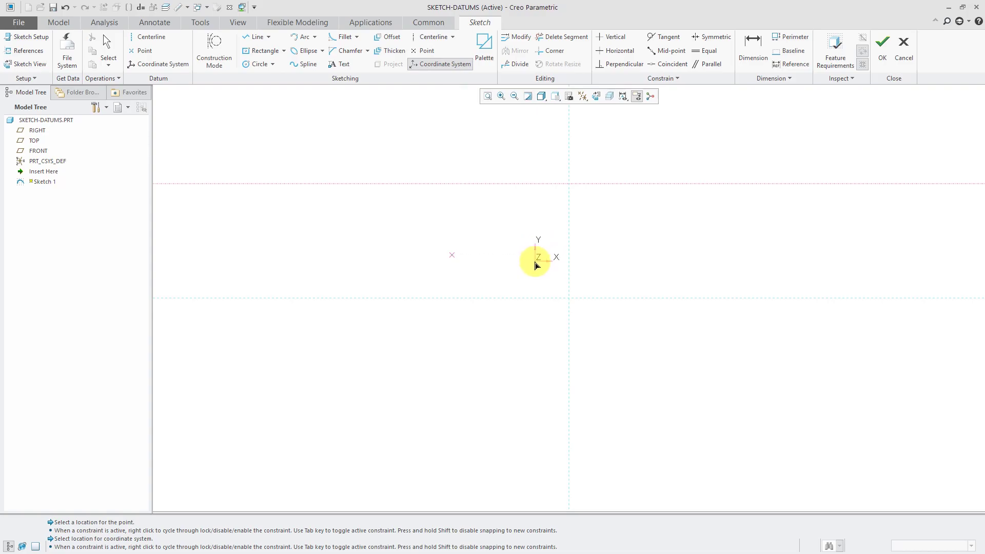
left_click(525, 256)
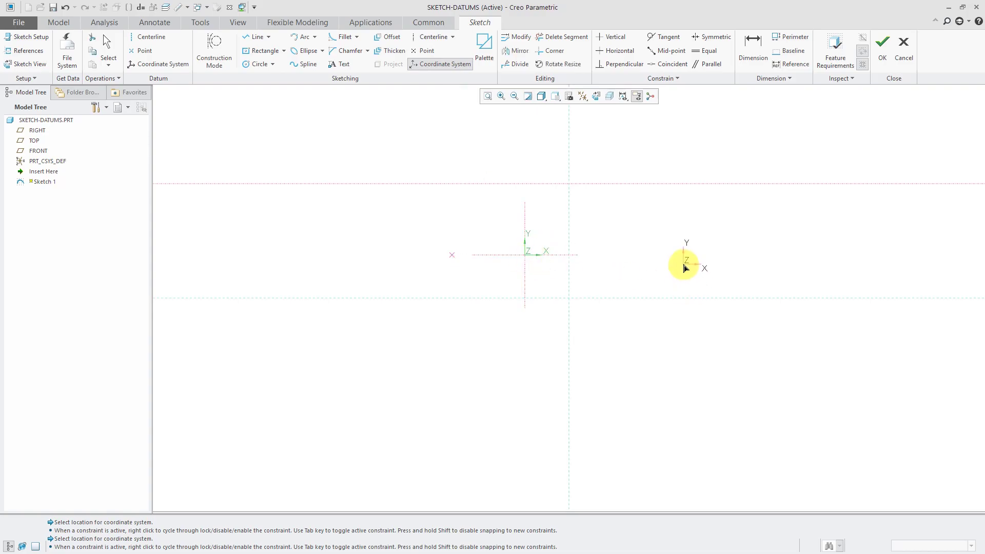
middle_click(678, 270)
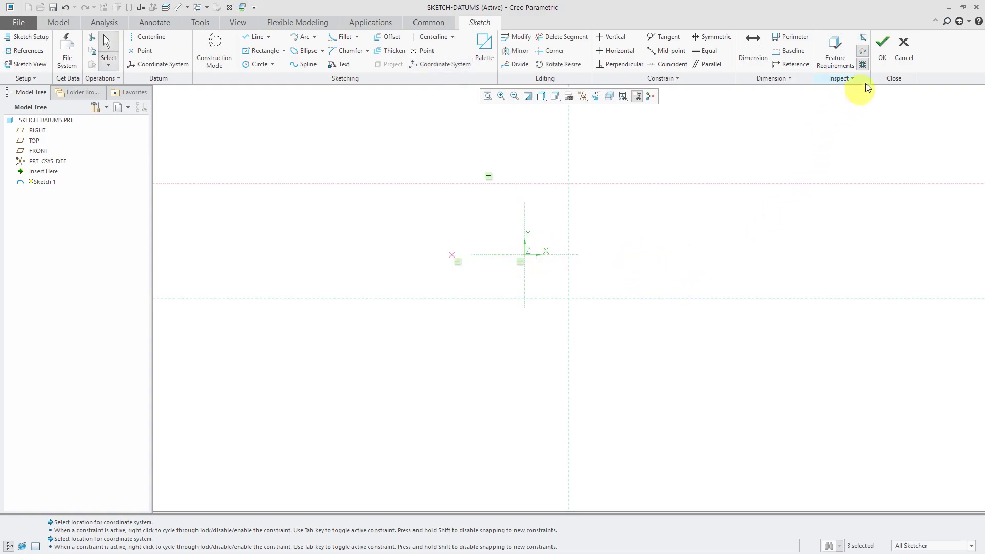
left_click(883, 56)
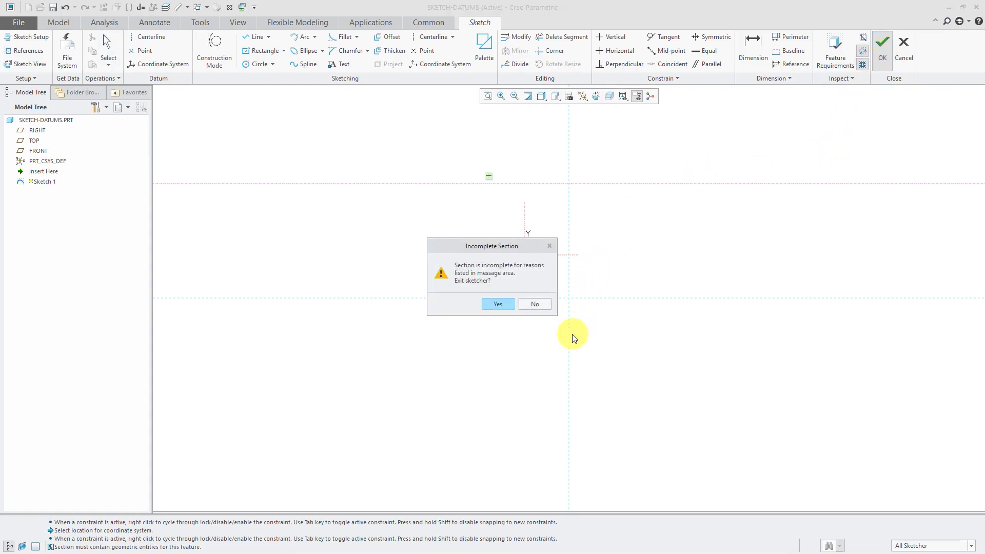
Stay in the sketch, add a circle centred on the reference intersection, and finish Sketch 1.
left_click(535, 305)
left_click(259, 64)
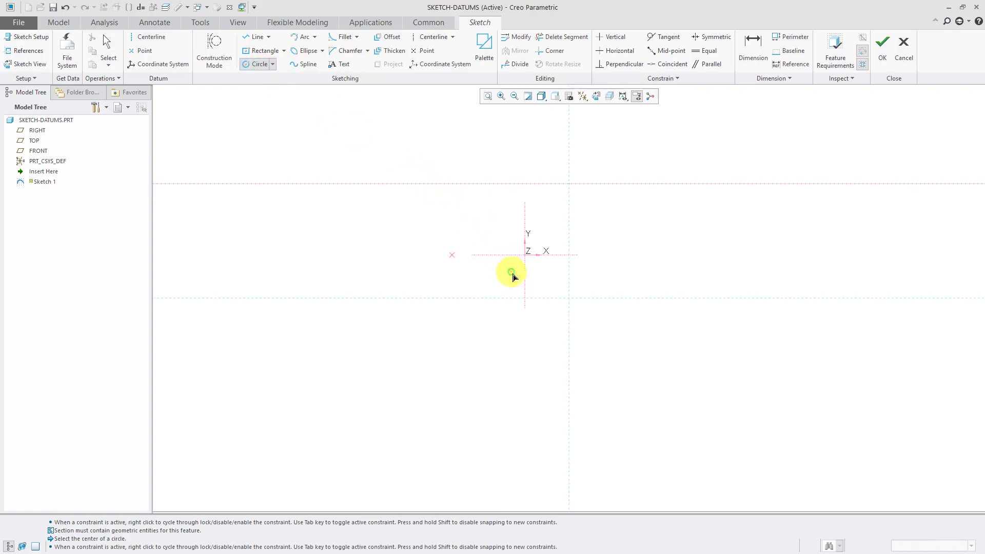
left_click(569, 297)
left_click(590, 325)
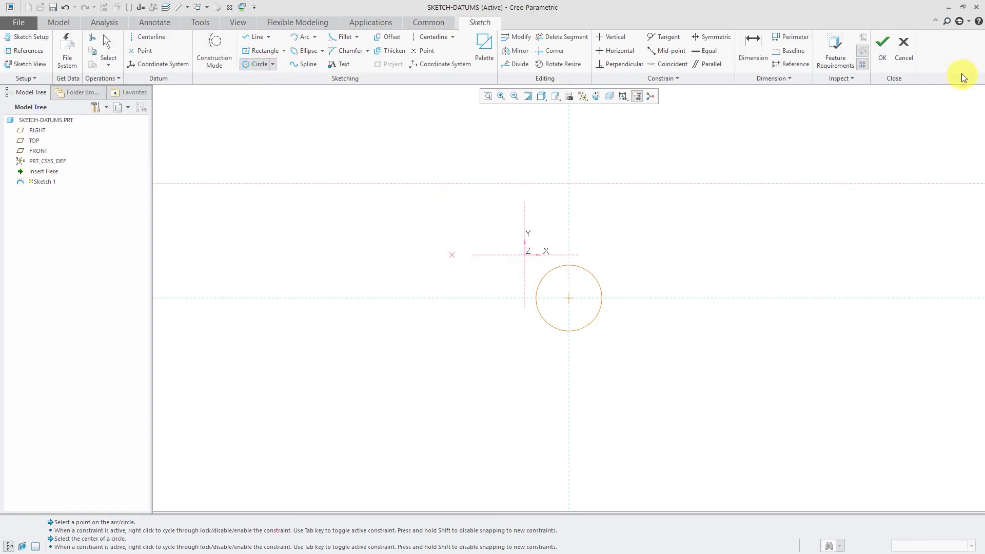
left_click(882, 57)
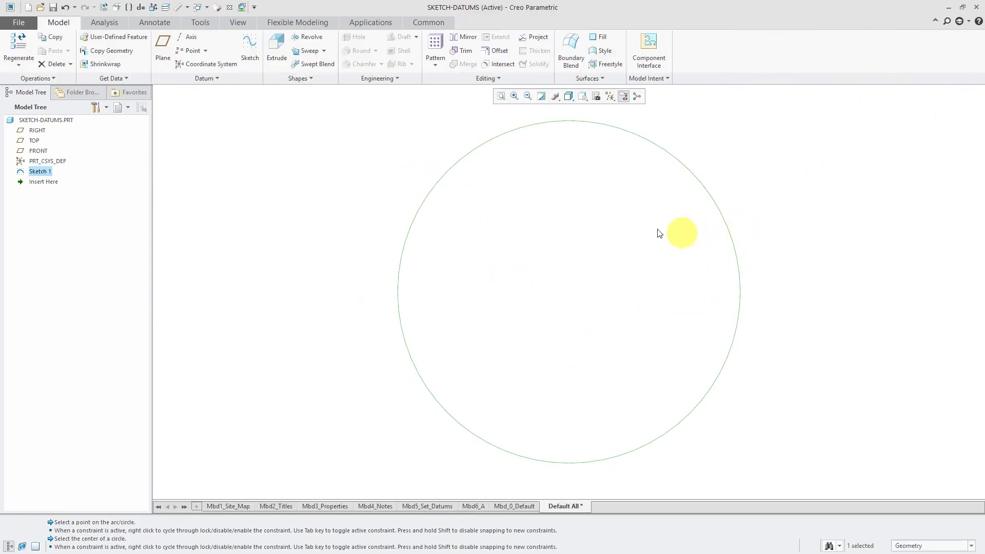
Show all datum types, orbit the part to an oblique view, and select Sketch 1.
scroll(489, 264, "down", 2)
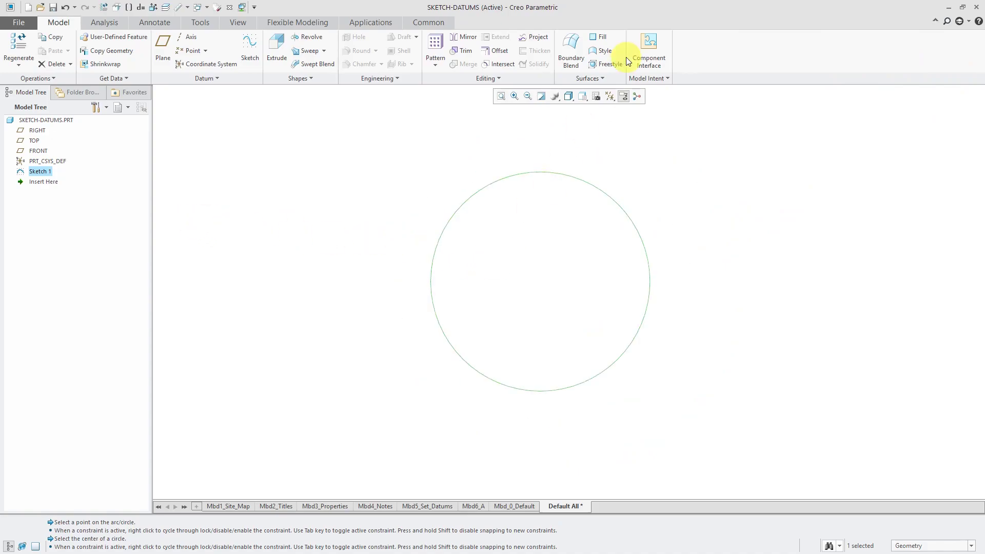
left_click(614, 96)
left_click(611, 109)
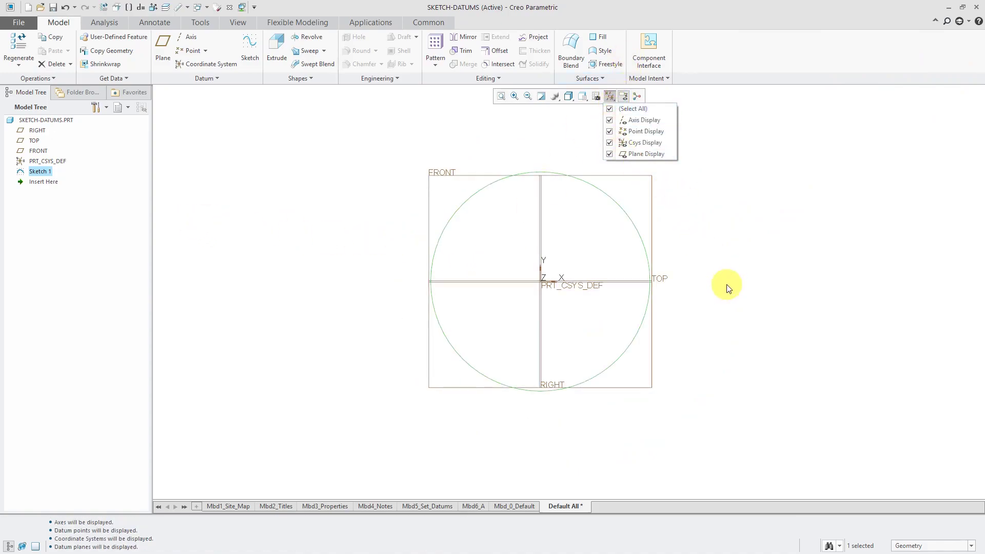
middle_click_drag(534, 244, 522, 280)
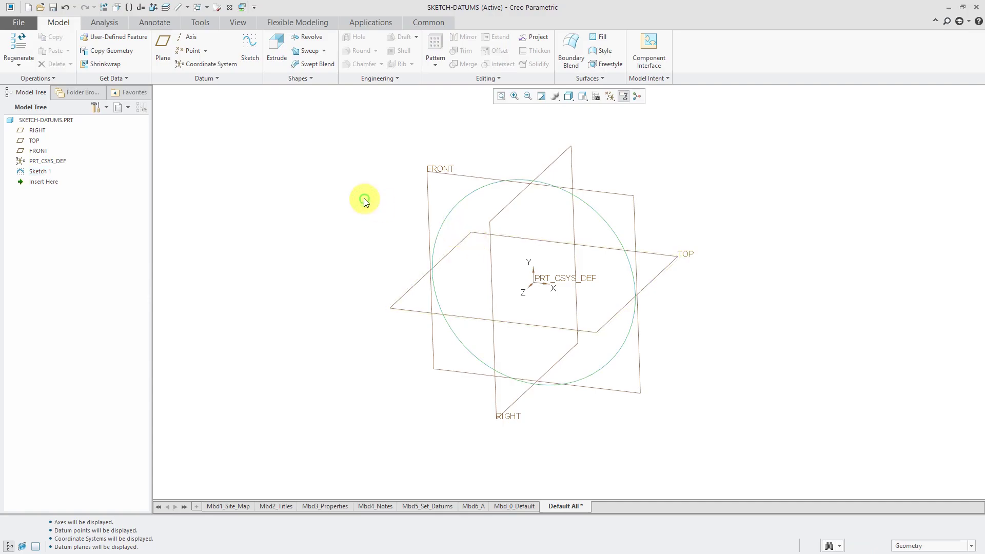
left_click(40, 171)
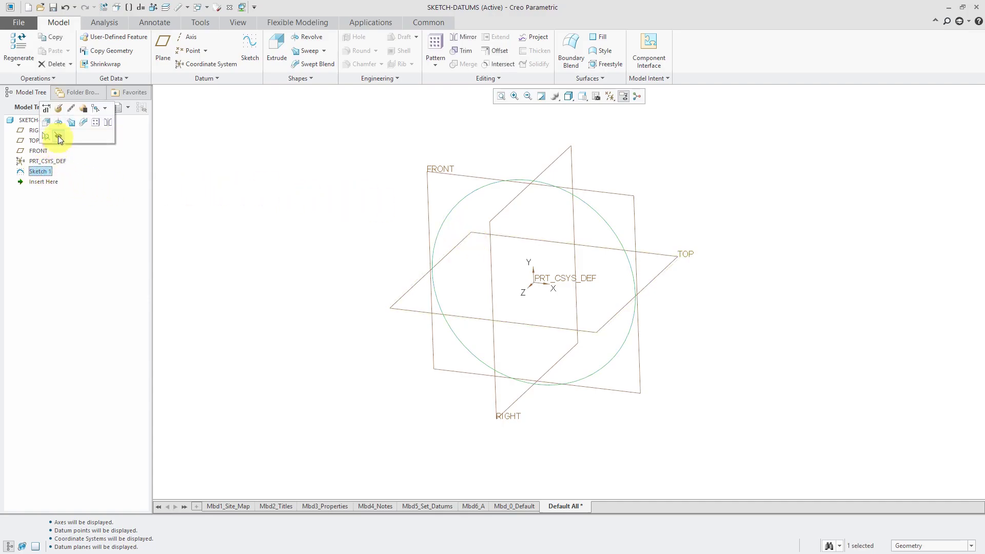
Hide Sketch 1 and start Sketch 2 on the previous sketch plane, viewed face-on.
left_click(59, 136)
left_click(252, 50)
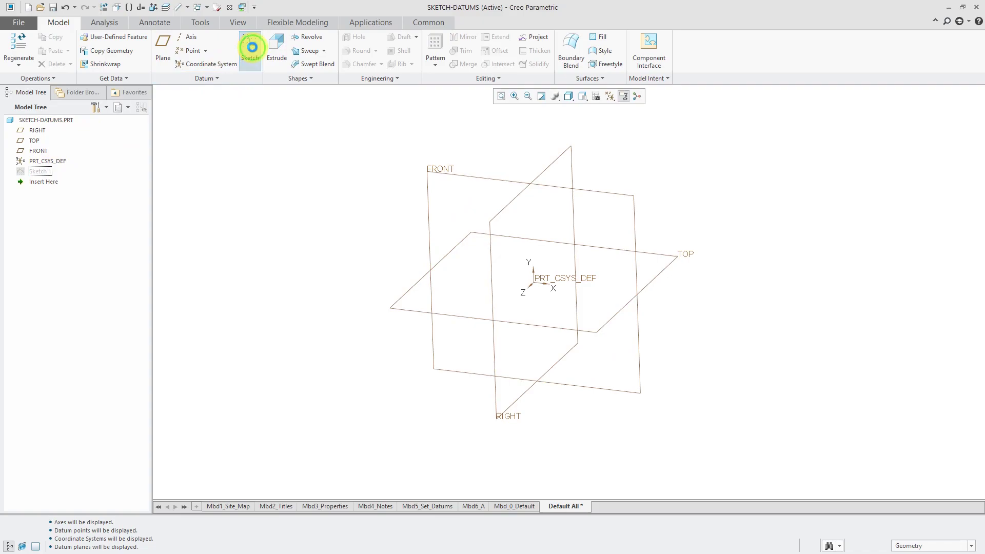
left_click(938, 146)
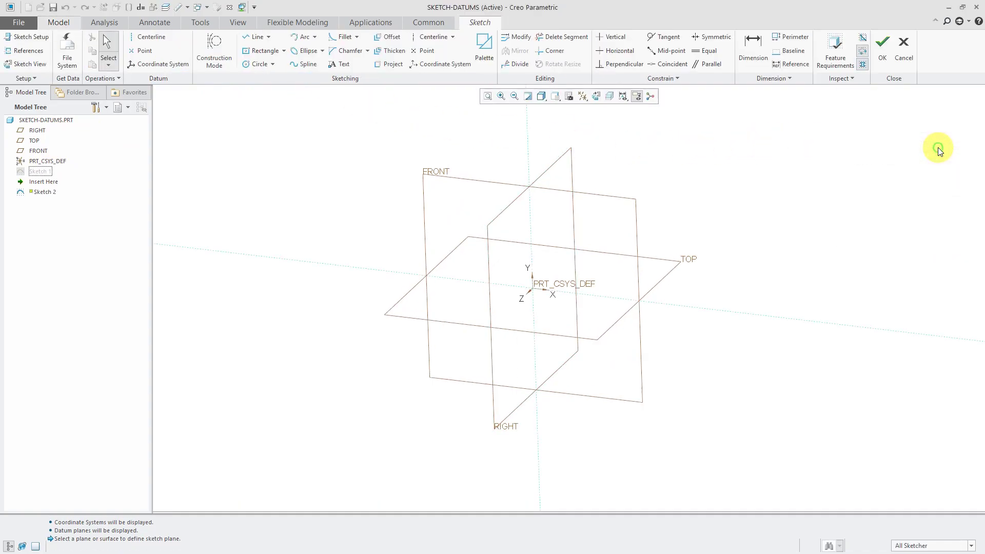
left_click(596, 96)
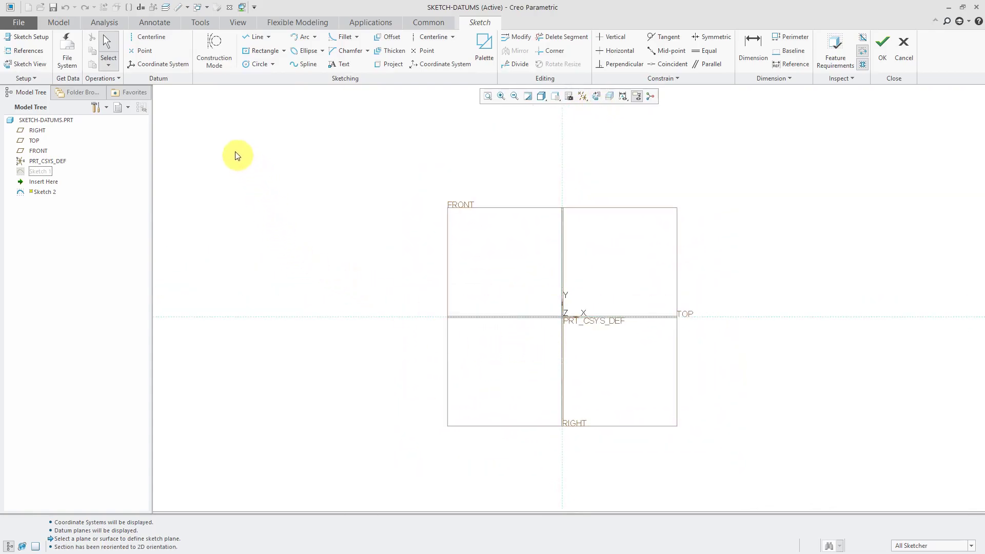
Add a horizontal geometry centerline, datum point PNT0 and coordinate system CS0, then finish Sketch 2.
left_click(159, 41)
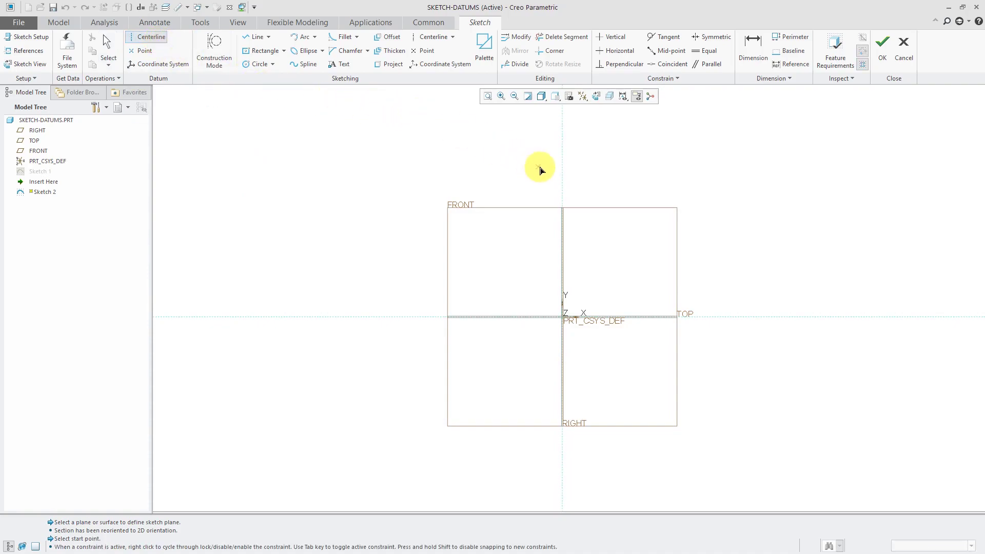
left_click(562, 171)
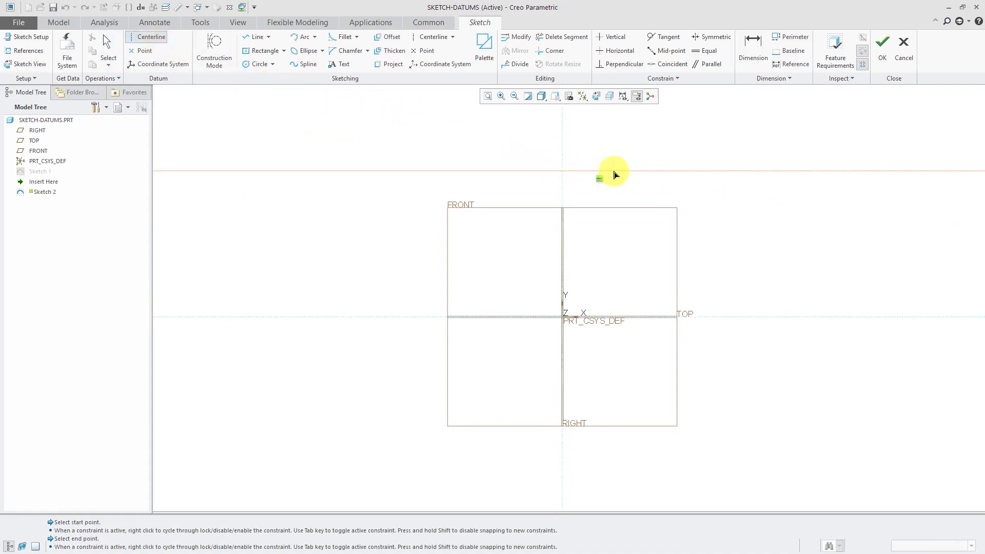
left_click(148, 51)
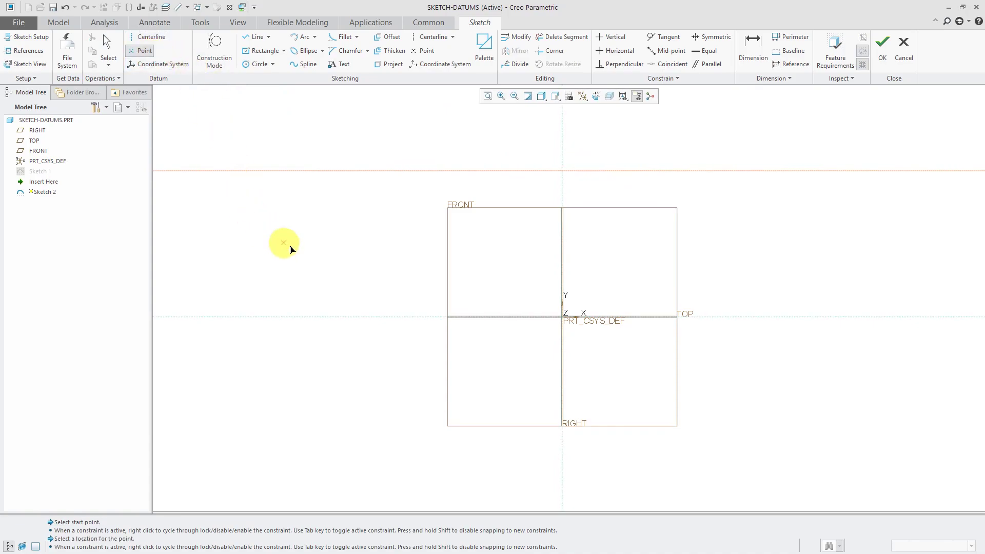
left_click(468, 268)
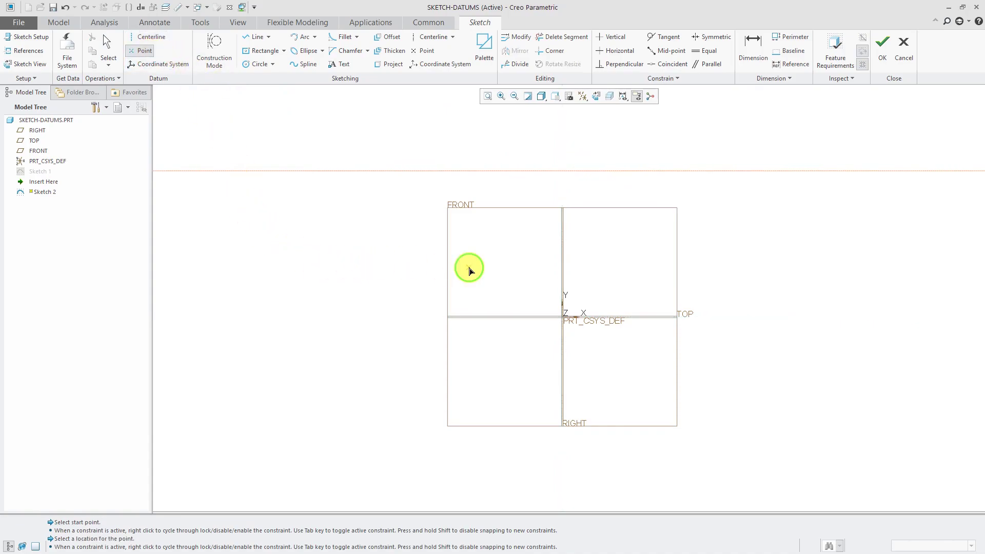
left_click(159, 64)
left_click(522, 267)
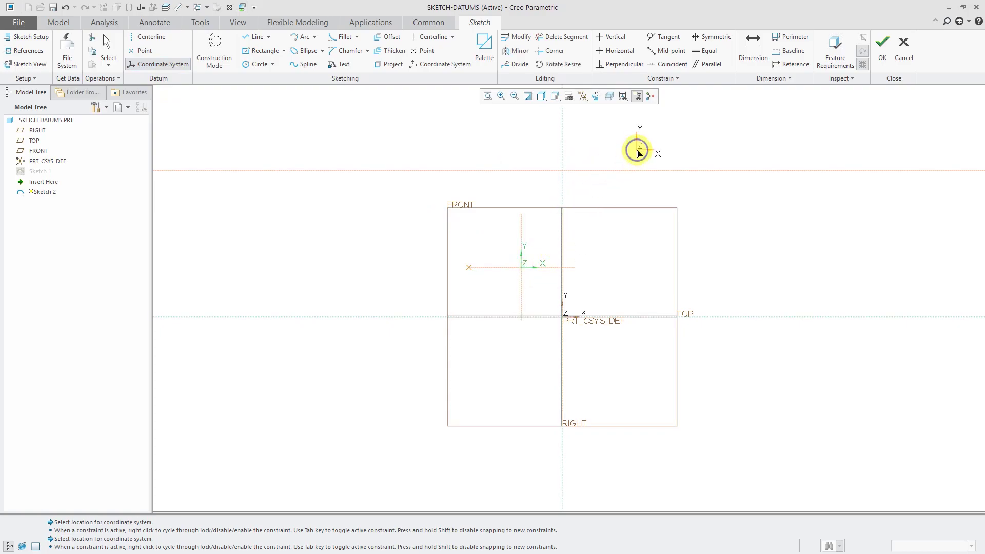
right_click(637, 150)
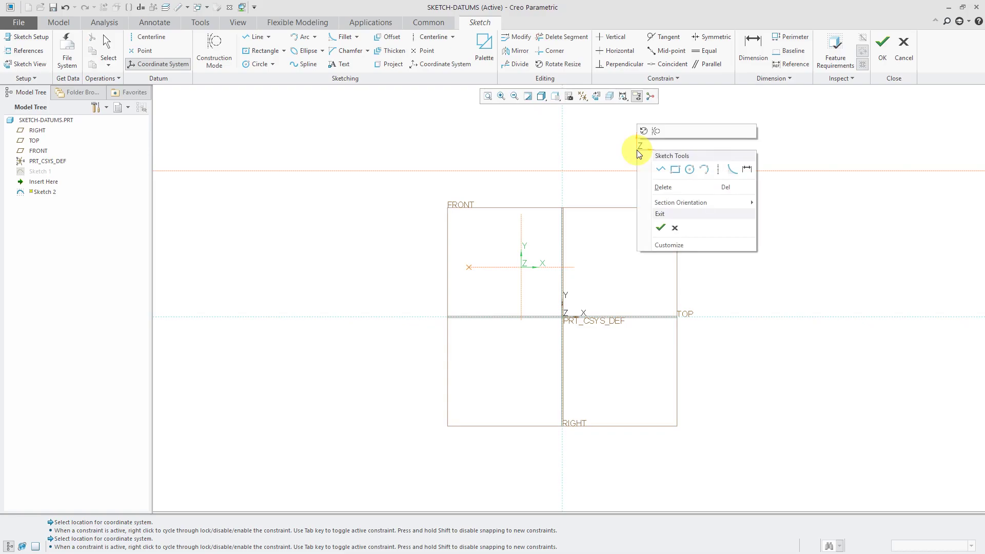
left_click(662, 228)
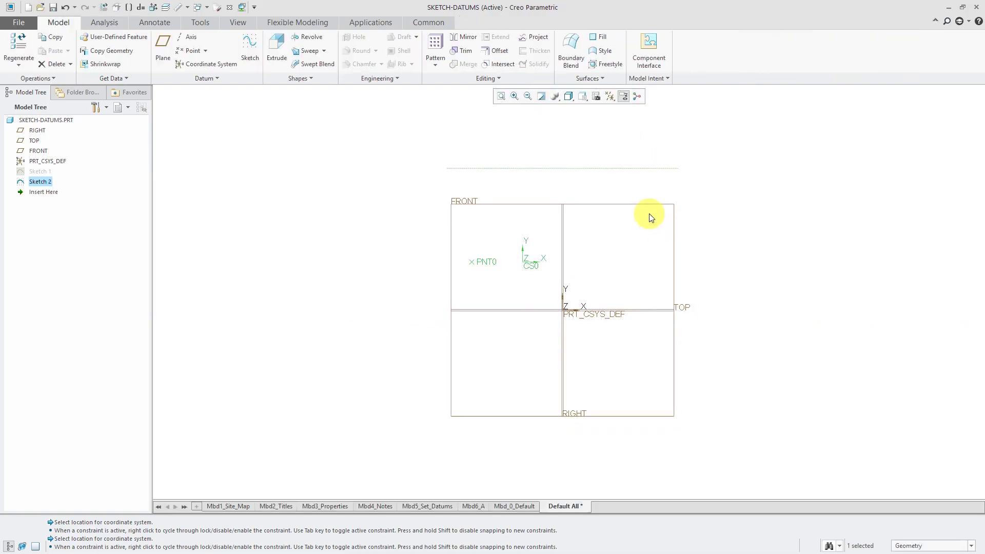
Adjust the datum display filter, clear the selection, and switch to the standard 3-D orientation.
left_click(610, 97)
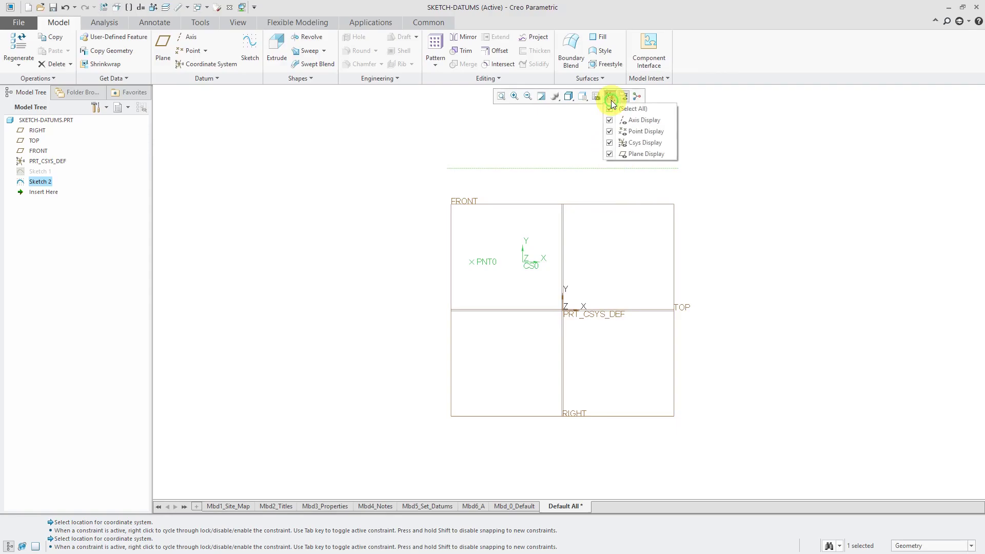
left_click(774, 180)
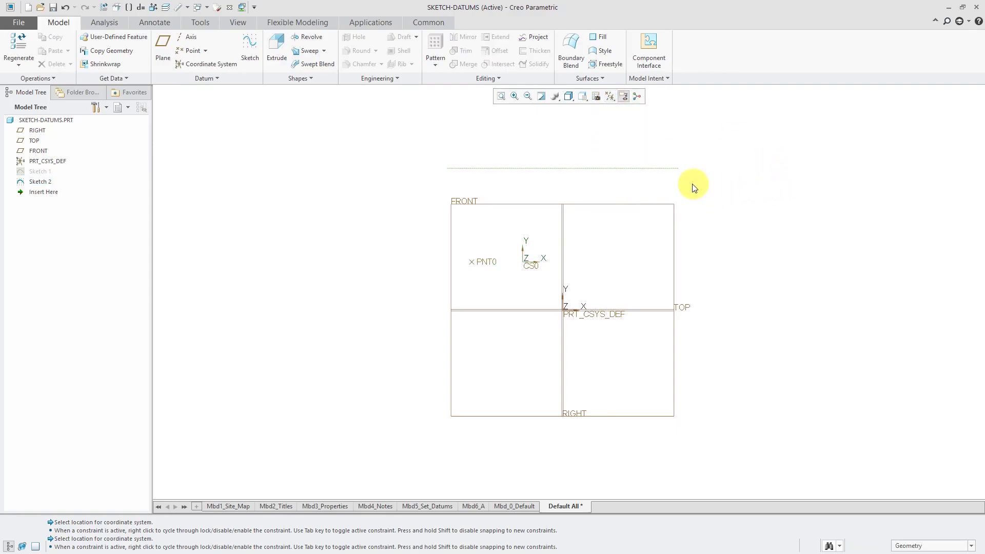
key("ctrl+d")
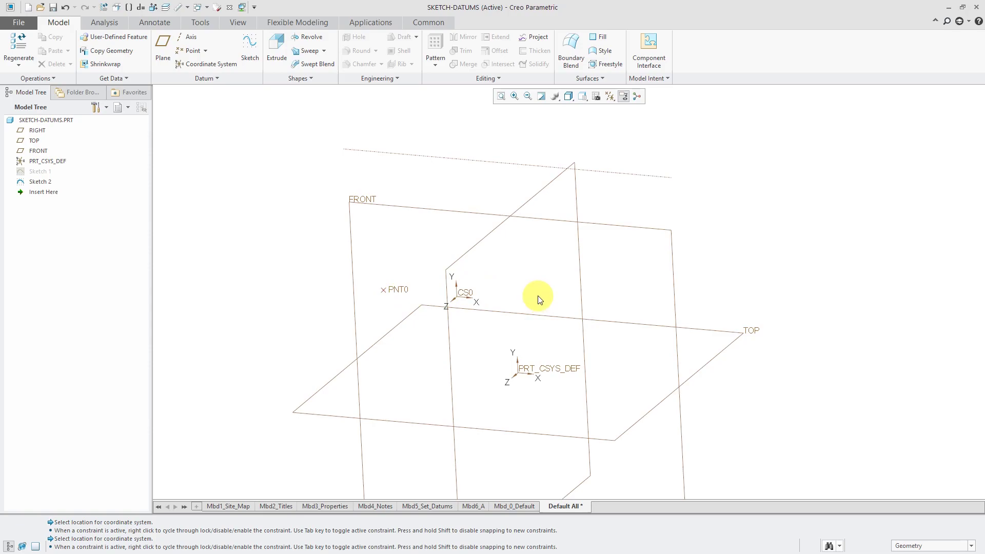
Redefine Sketch 2 with a small centre-point square centred on PNT0.
left_click(38, 182)
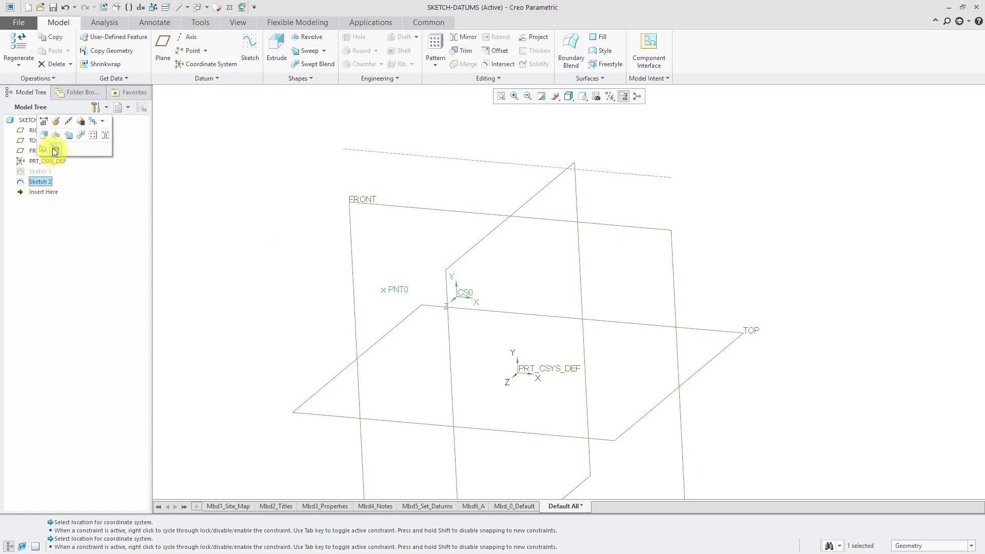
left_click(57, 122)
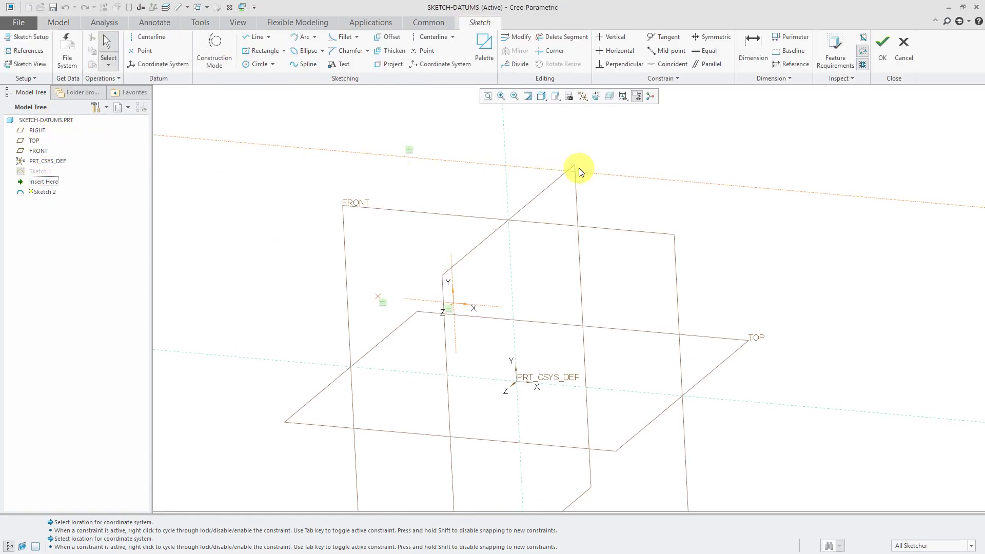
left_click(258, 55)
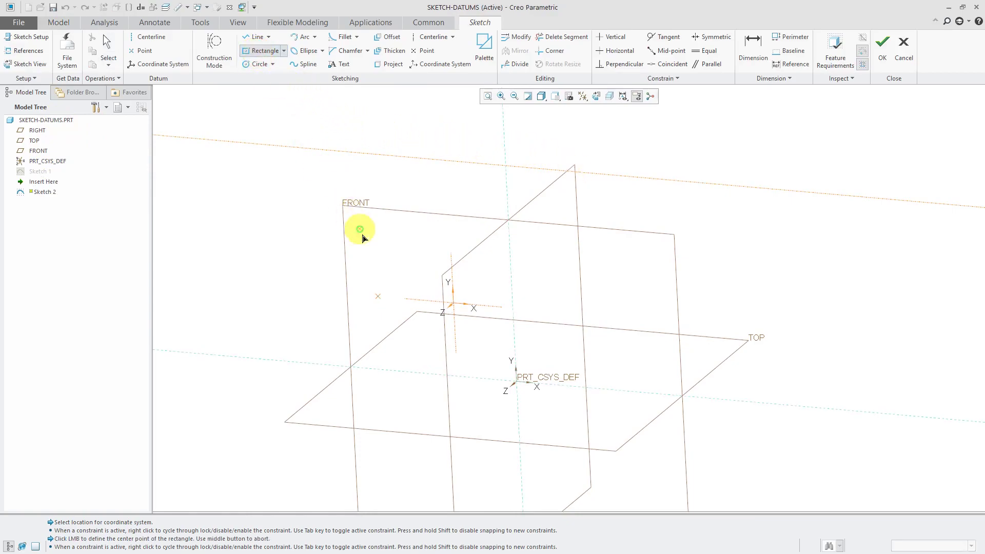
left_click(379, 297)
left_click(400, 317)
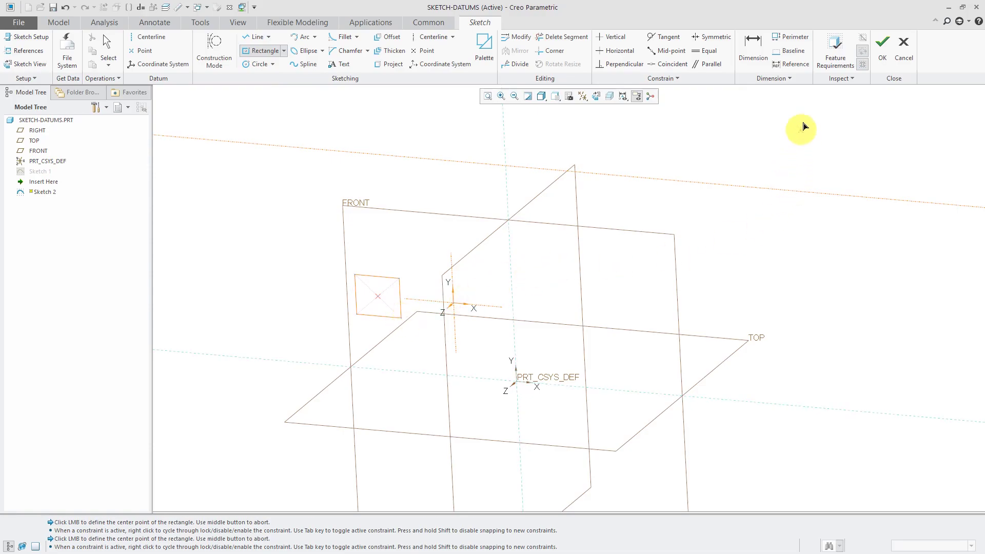
left_click(886, 57)
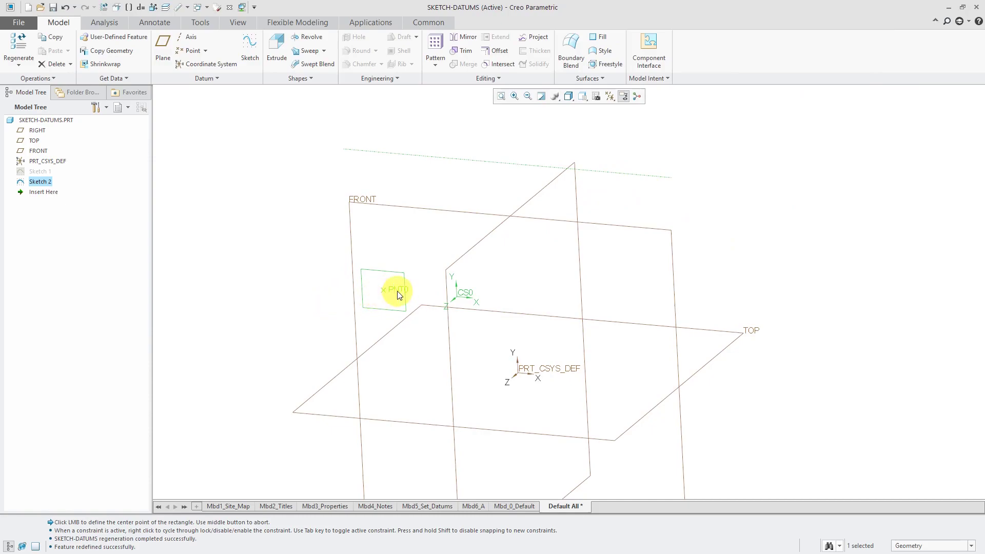
Extrude Sketch 2's square into a 41.59-deep block and orbit to a more frontal view.
left_click(275, 45)
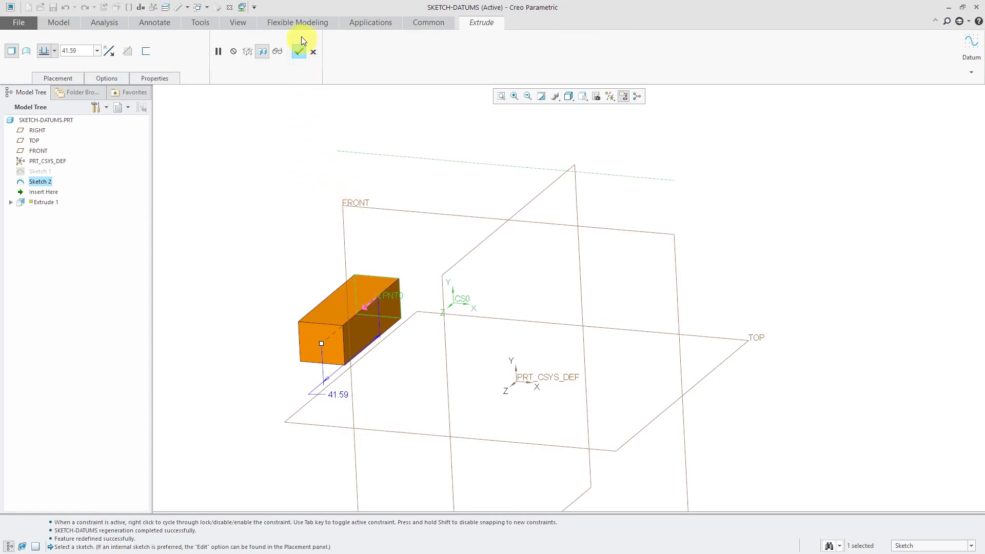
left_click(299, 51)
scroll(277, 349, "down", 3)
middle_click_drag(287, 356, 358, 304)
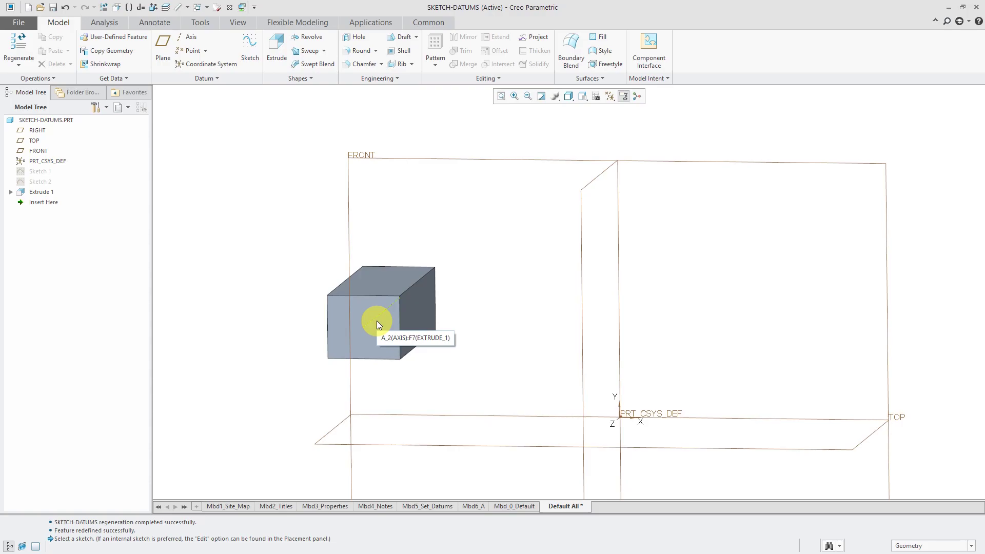
Reopen Sketch 2 and delete the square.
left_click(47, 183)
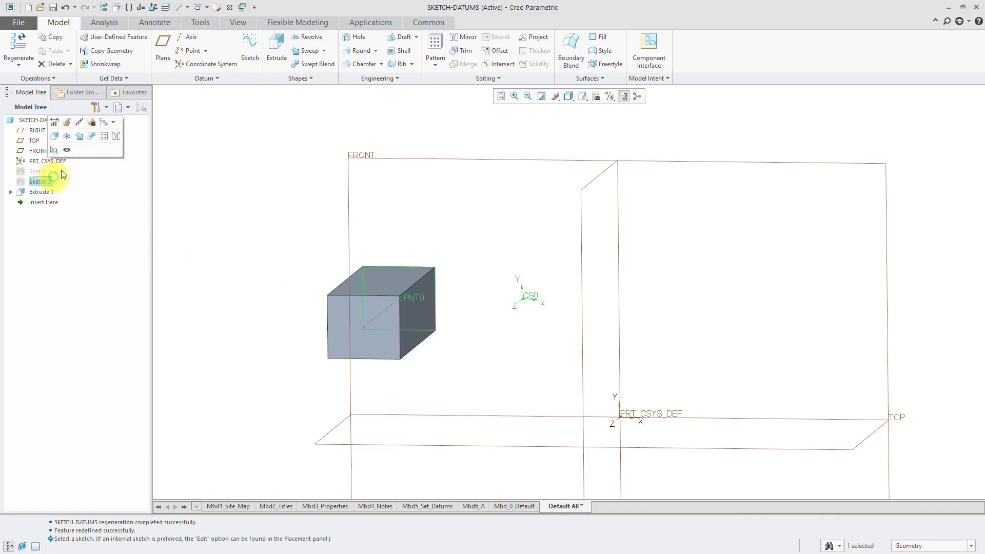
left_click(71, 122)
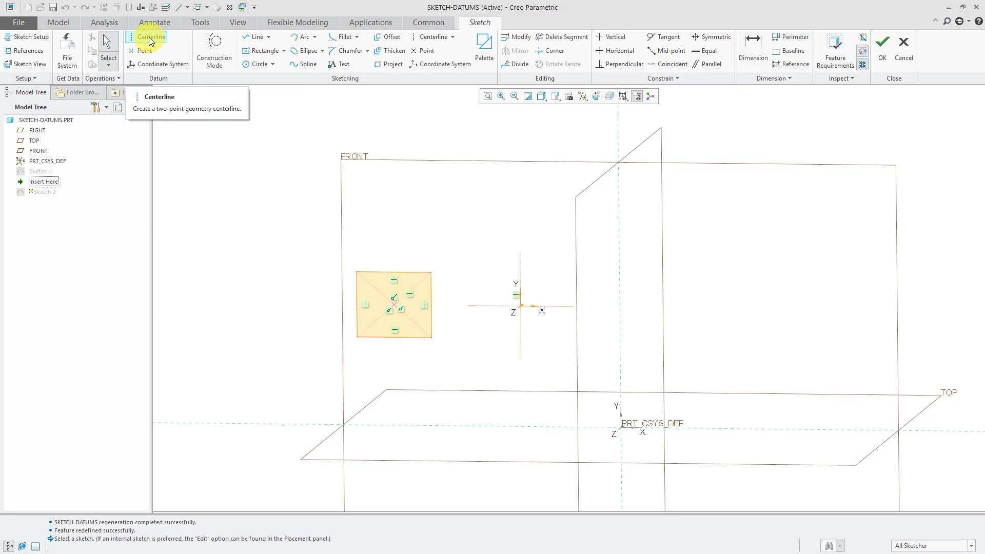
left_click_drag(301, 238, 485, 386)
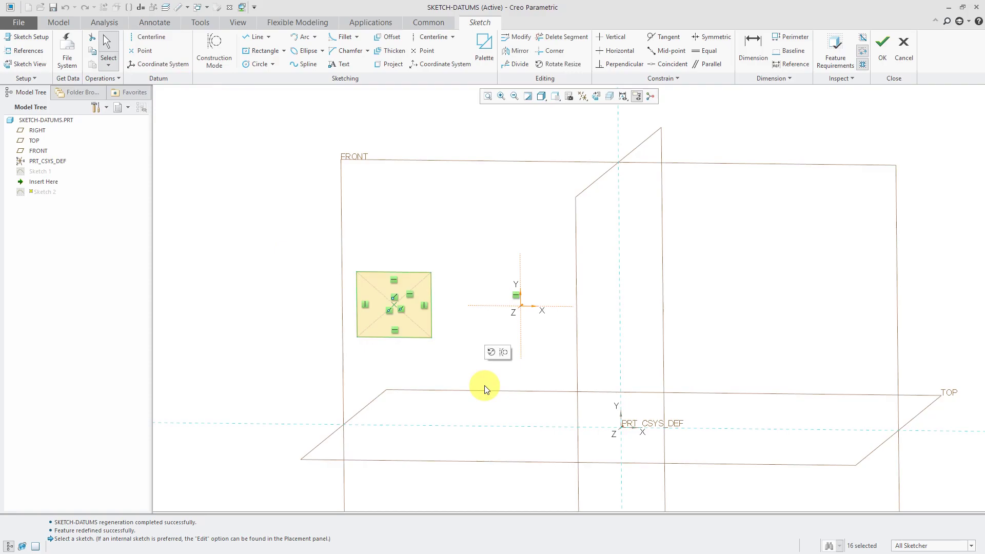
key("Delete")
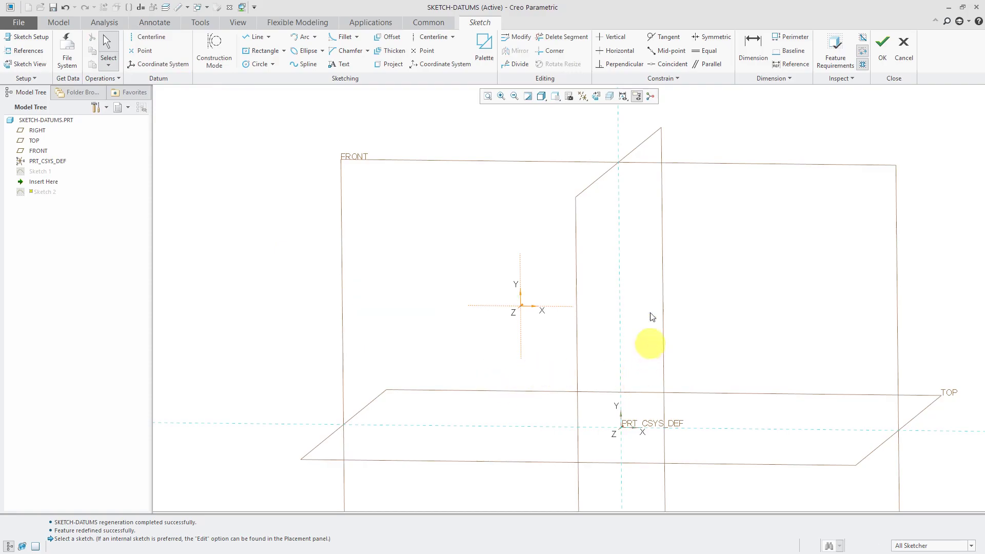
Draw a vertical centerline on RIGHT as the axis of revolution with a tall centre rectangle beside it.
left_click(146, 37)
left_click(621, 275)
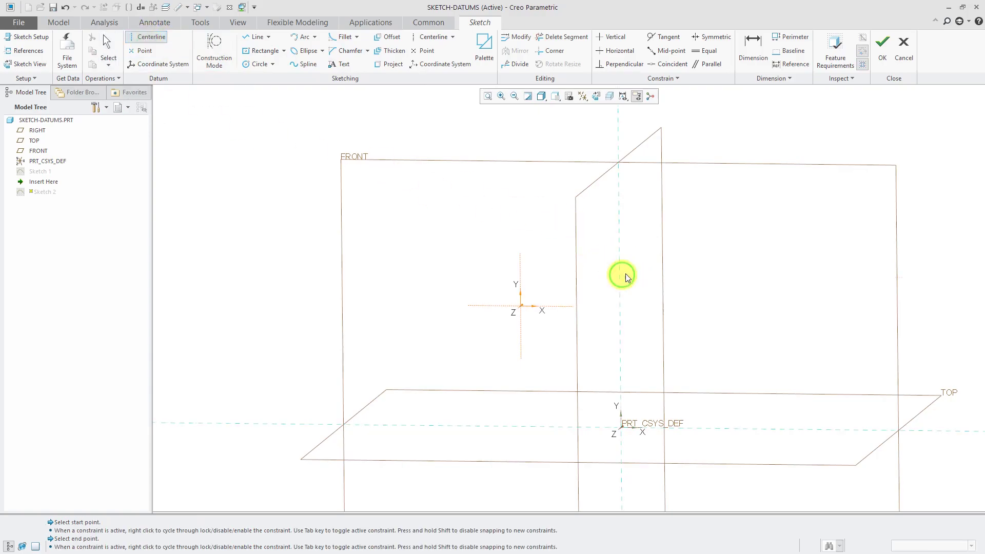
middle_click(735, 241)
left_click(264, 51)
left_click(733, 321)
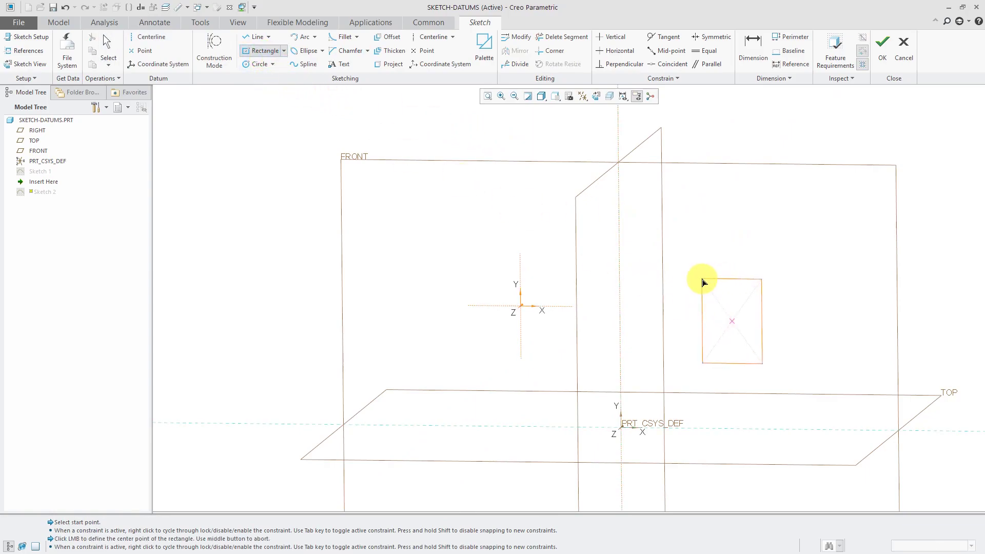
left_click(700, 266)
middle_click(793, 285)
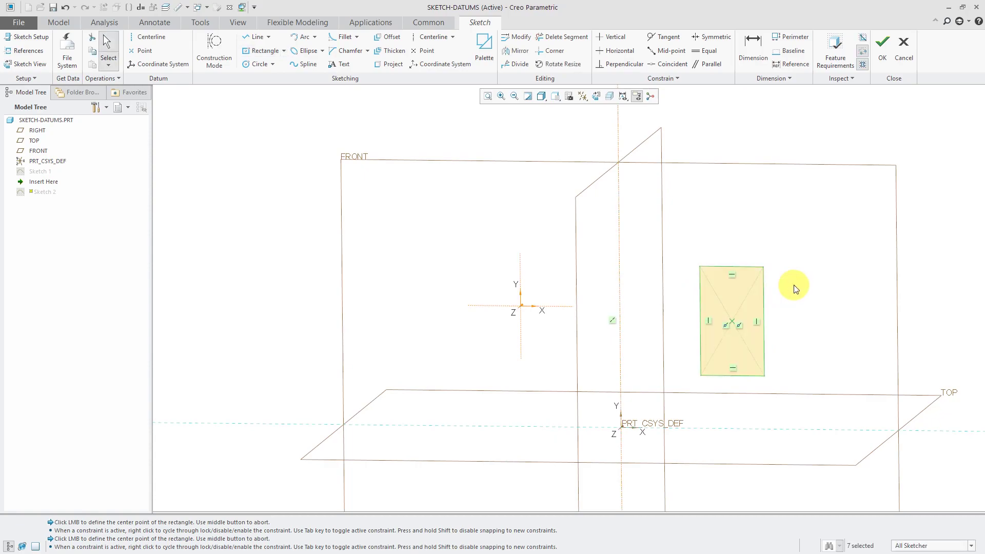
right_click(620, 256)
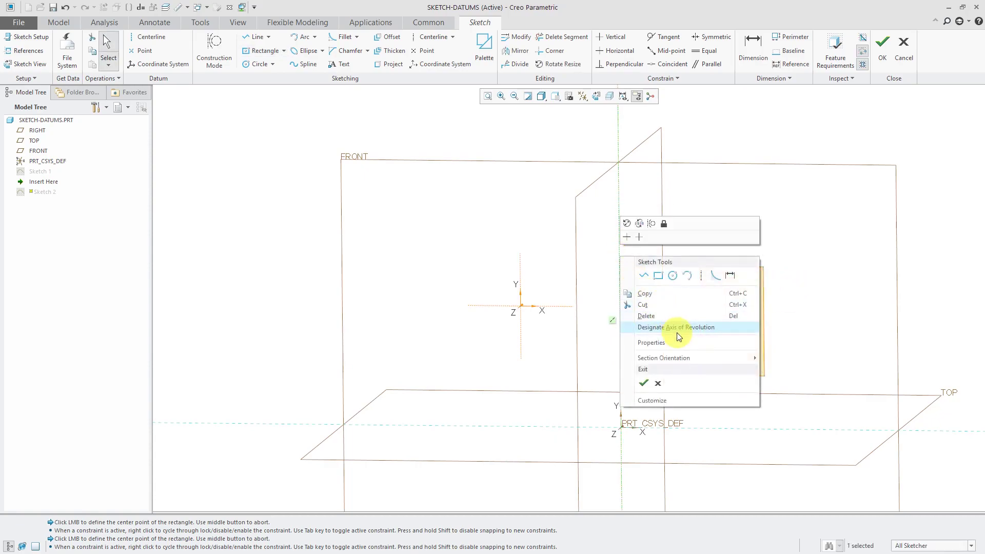
left_click(678, 329)
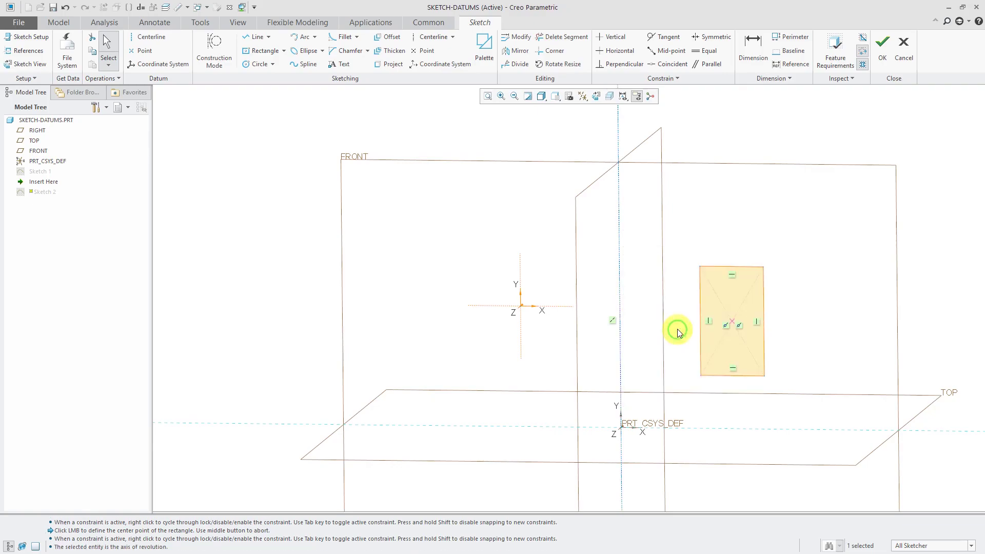
left_click(882, 54)
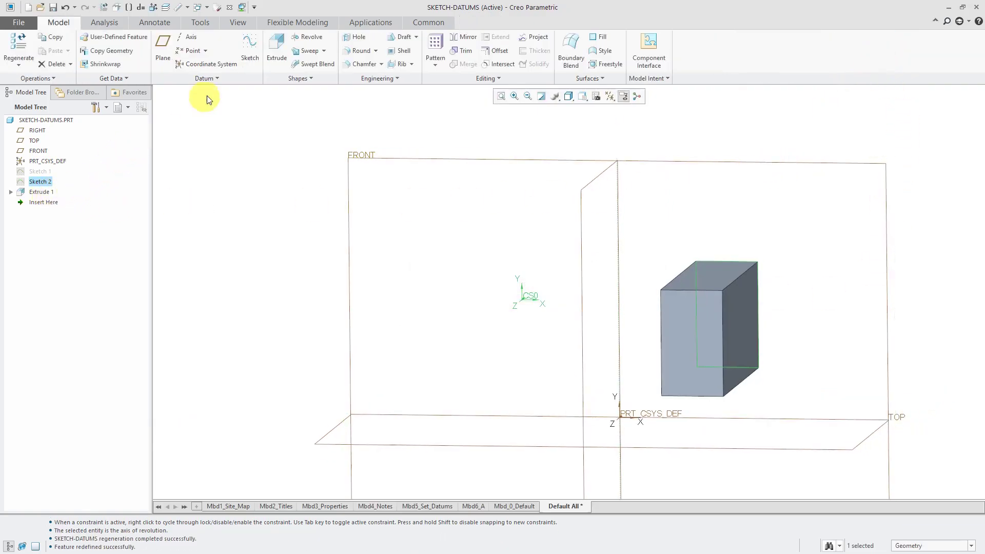
Revolve Sketch 2 360° about its internal centerline and check the InternalCL axis under Placement.
left_click(311, 38)
middle_click_drag(575, 242, 591, 295)
scroll(524, 185, "up", 2)
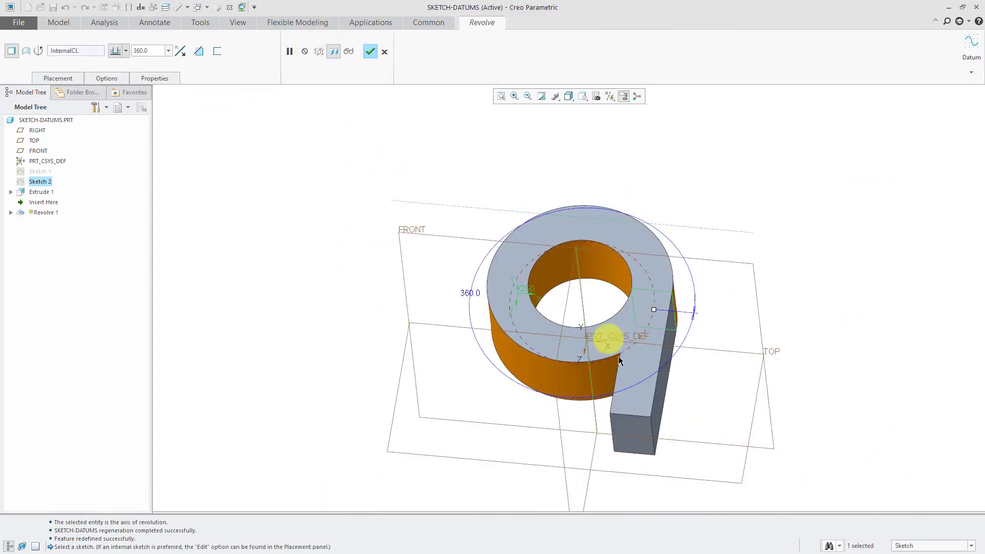
scroll(630, 356, "down", 1)
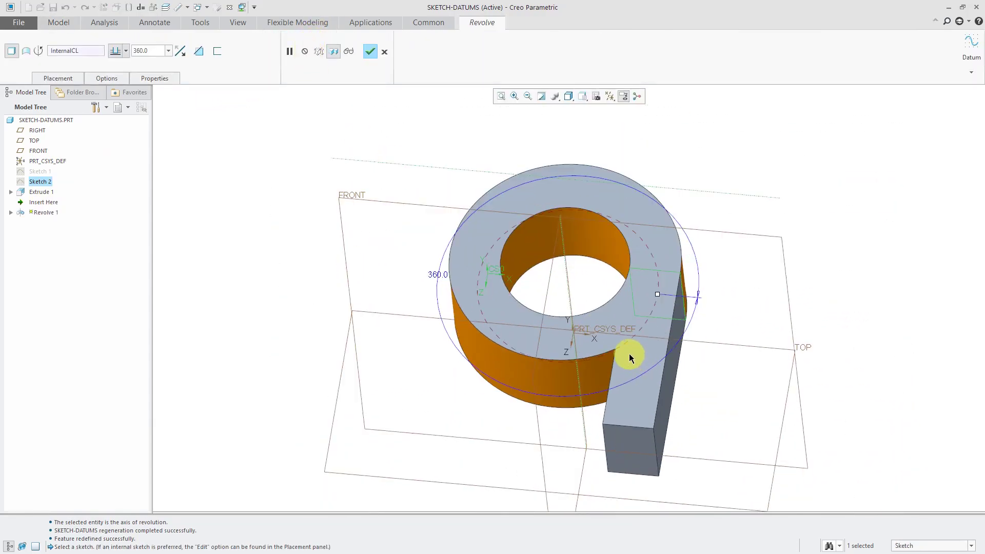
left_click(70, 78)
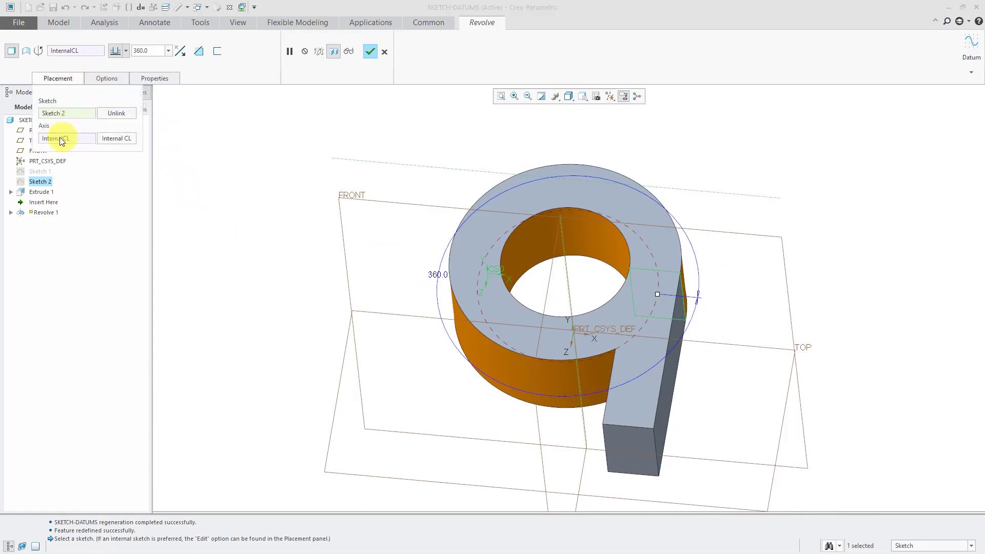